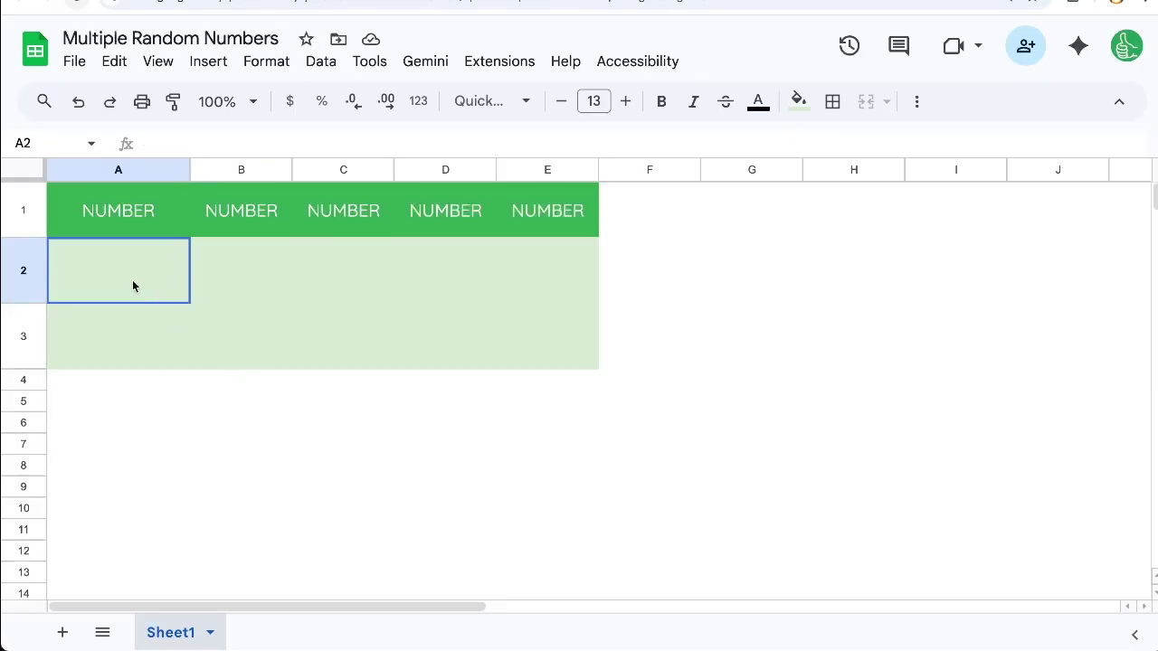
left_click_drag(132, 285, 520, 330)
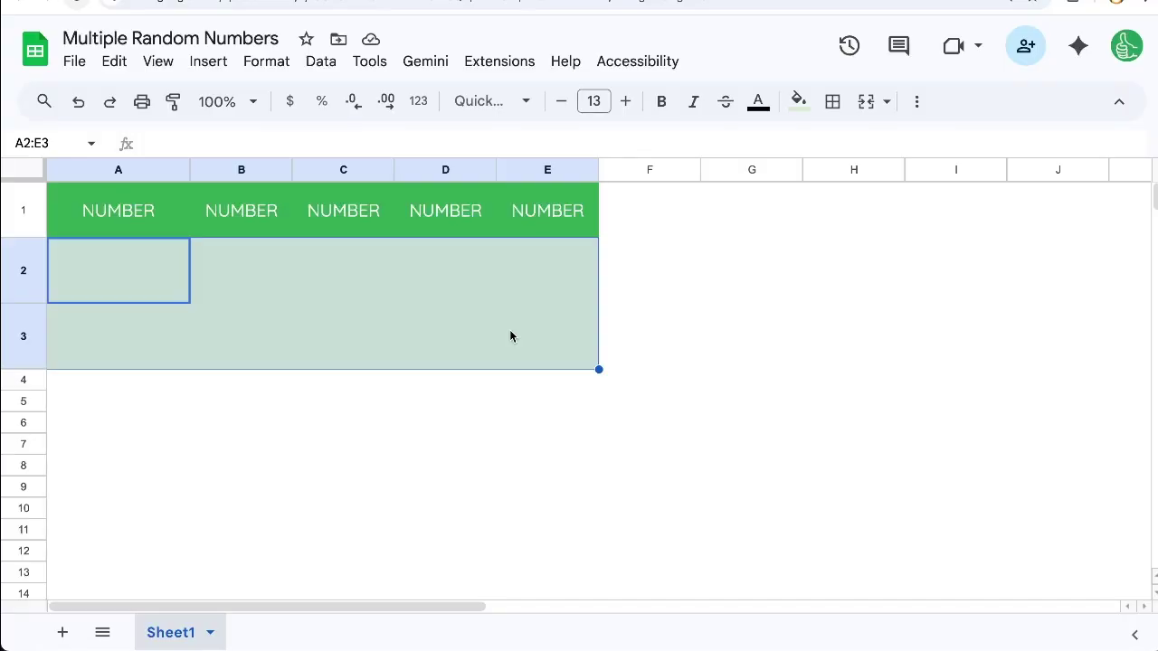
left_click_drag(72, 285, 687, 402)
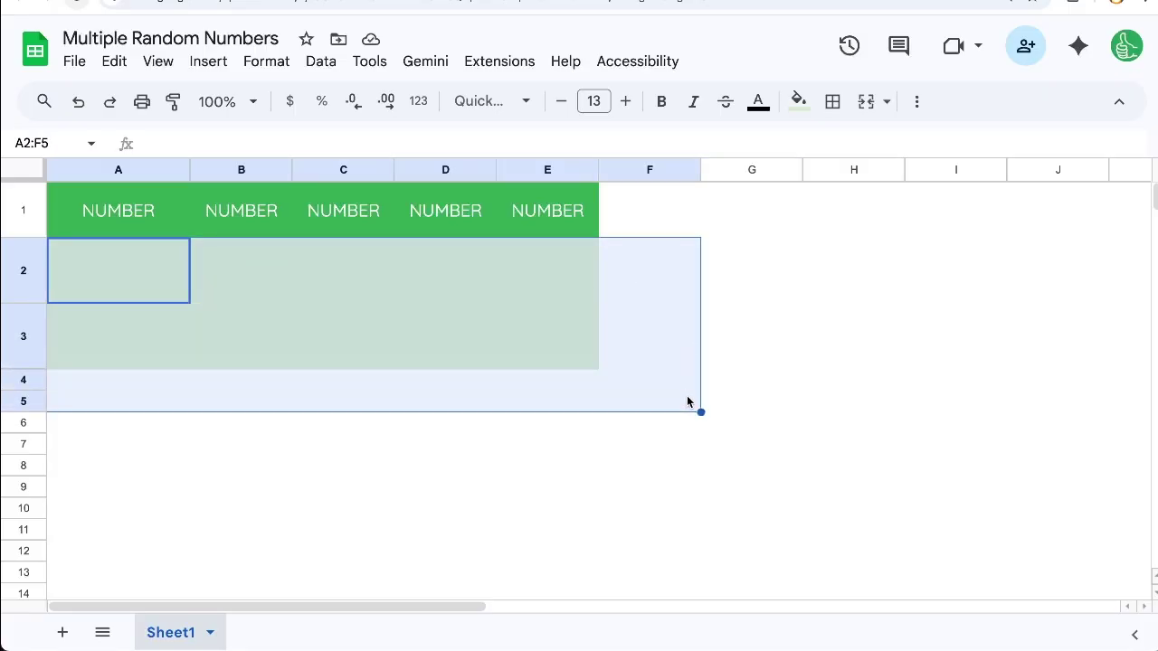
left_click(374, 352)
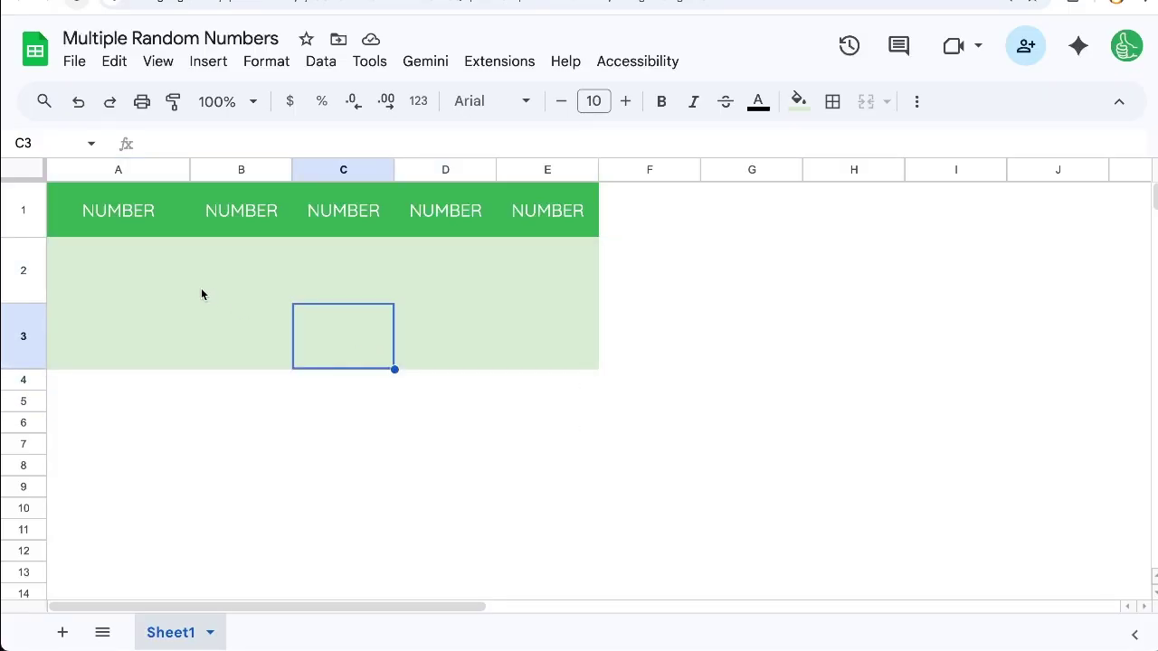
left_click_drag(118, 290, 587, 345)
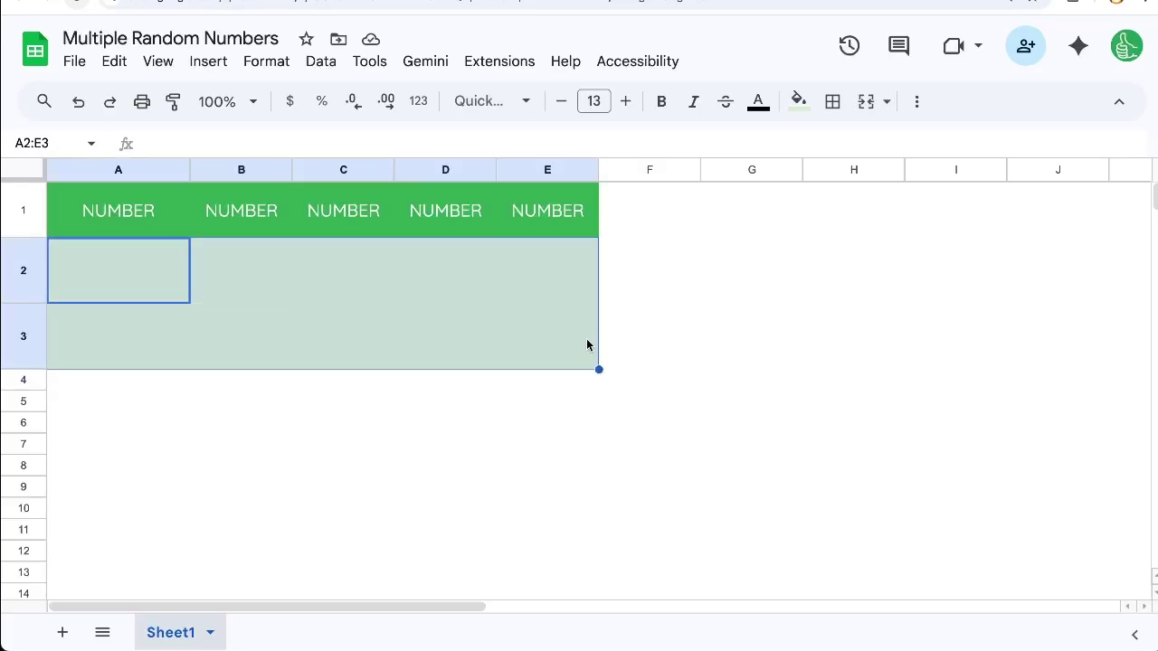
Write the formula =RANDARRAY(2,5) in cell A2 for two rows and five columns of random numbers
left_click(137, 275)
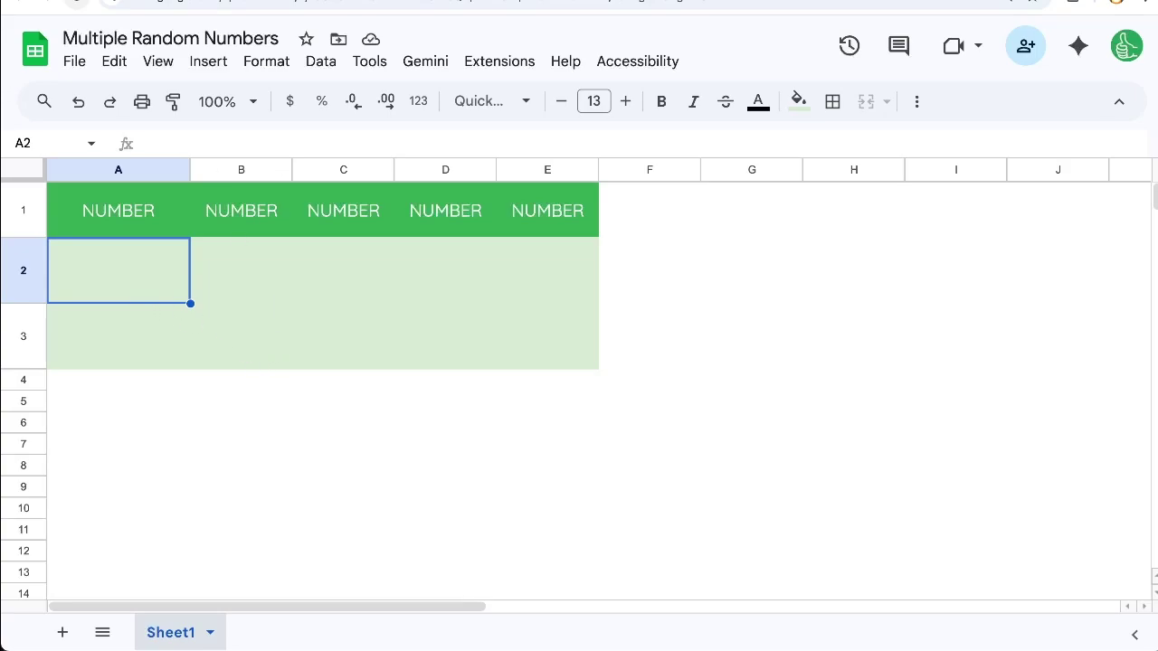
type("=RANDAR")
key("BackSpace")
type("ARRAY(")
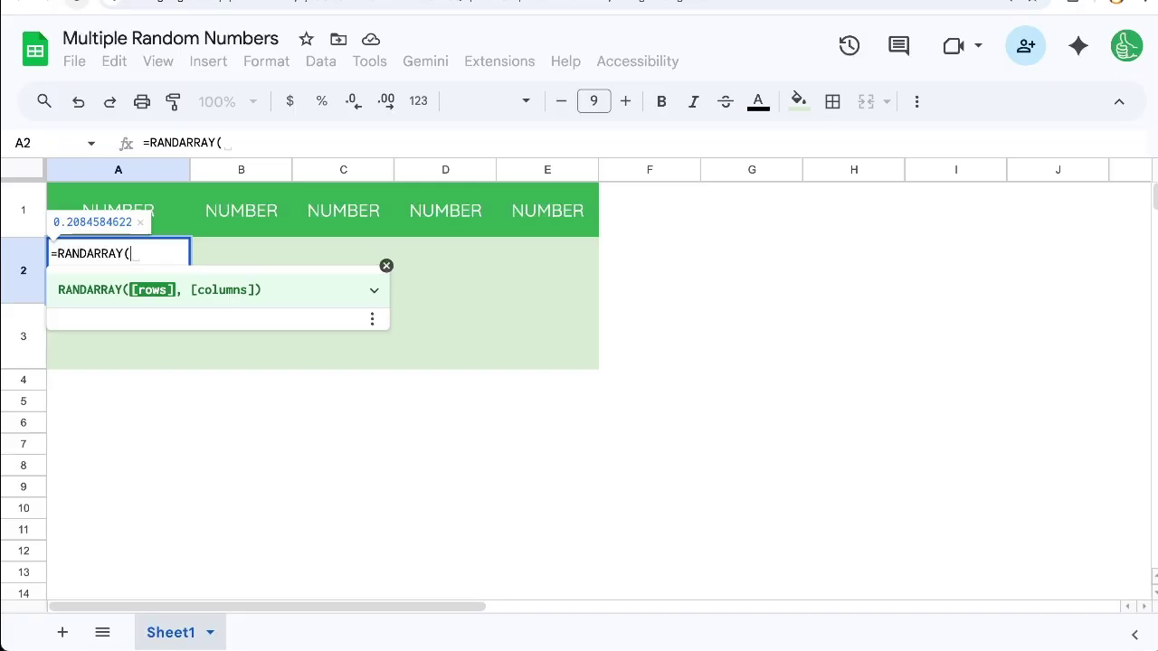
type("2,")
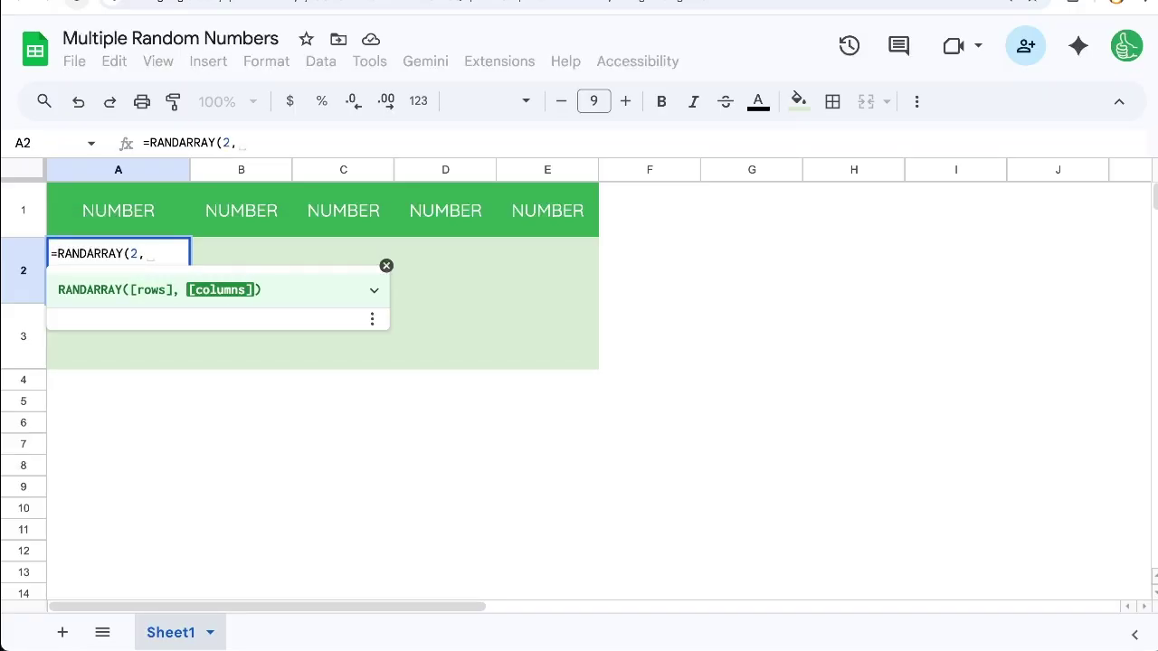
type("5)")
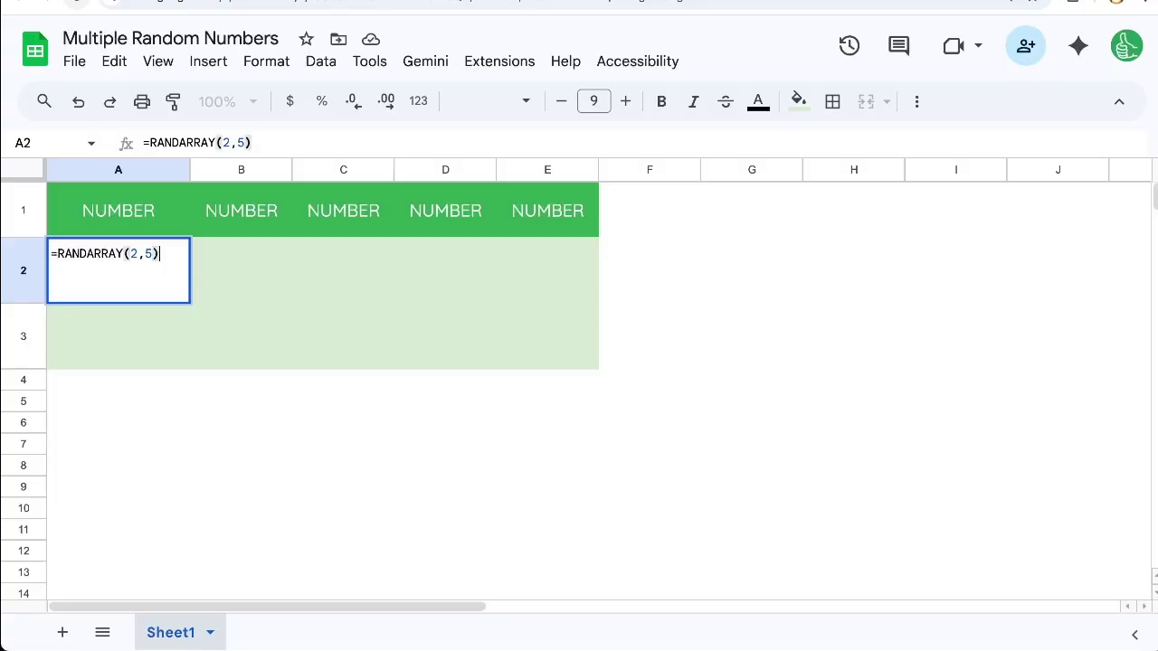
left_click(136, 253)
type("0000")
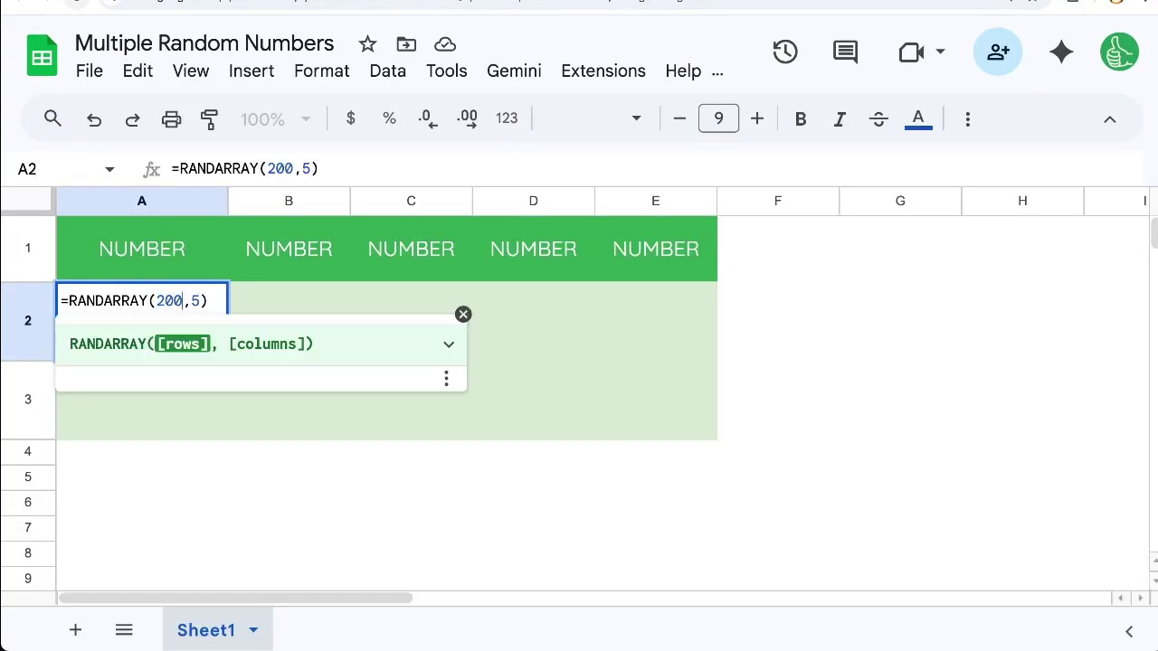
key("BackSpace")
key("BackSpace")
key("BackSpace")
key("BackSpace")
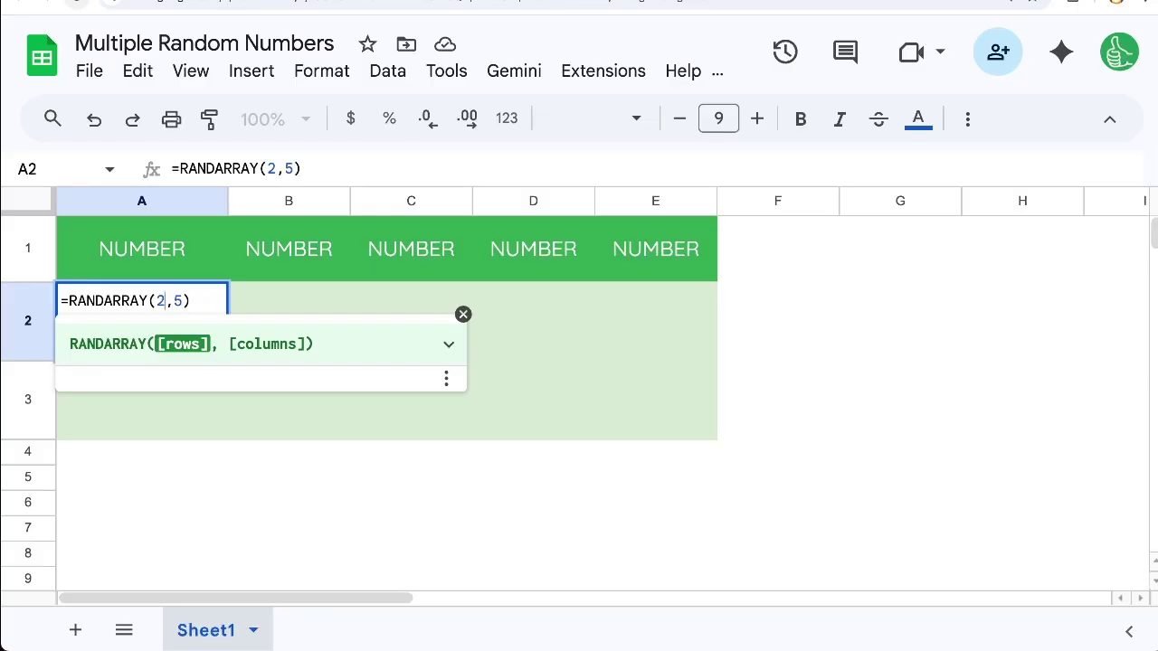
Commit the RANDARRAY formula in A2 and reduce the random numbers in A2:E3 to five decimal places
key("Return")
left_click(124, 325)
left_click_drag(124, 325, 645, 432)
left_click(442, 126)
left_click(441, 127)
left_click(441, 127)
left_click(441, 127)
left_click(441, 126)
left_click(442, 127)
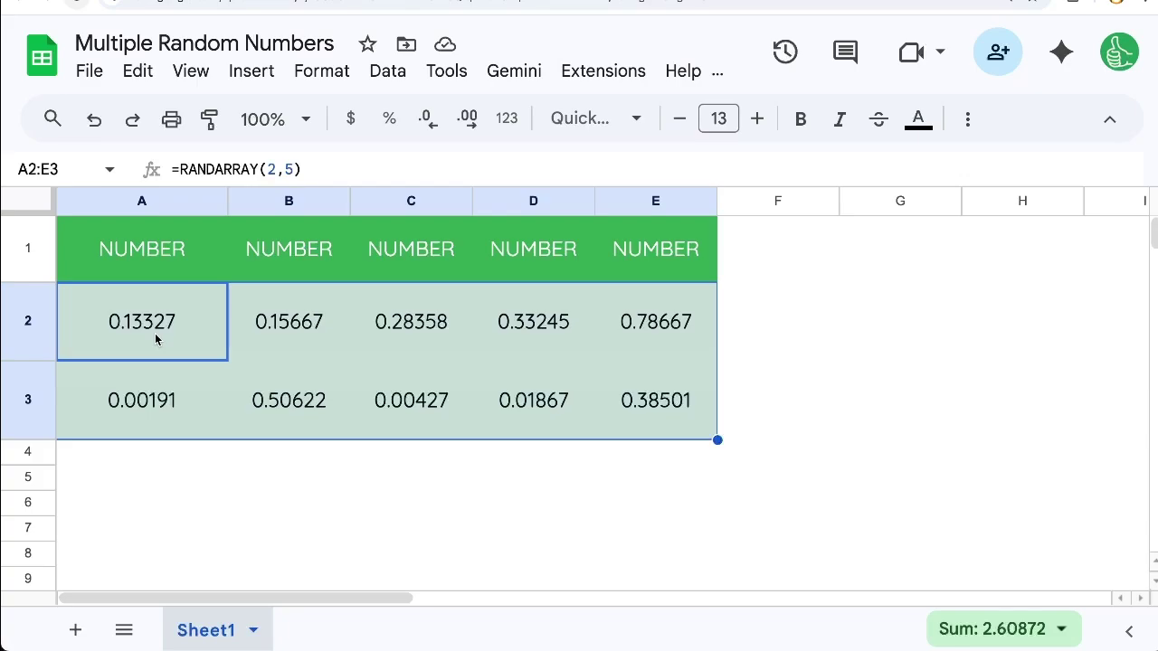
Insert INT( in front of RANDARRAY in the formula in cell A2
double_click(156, 339)
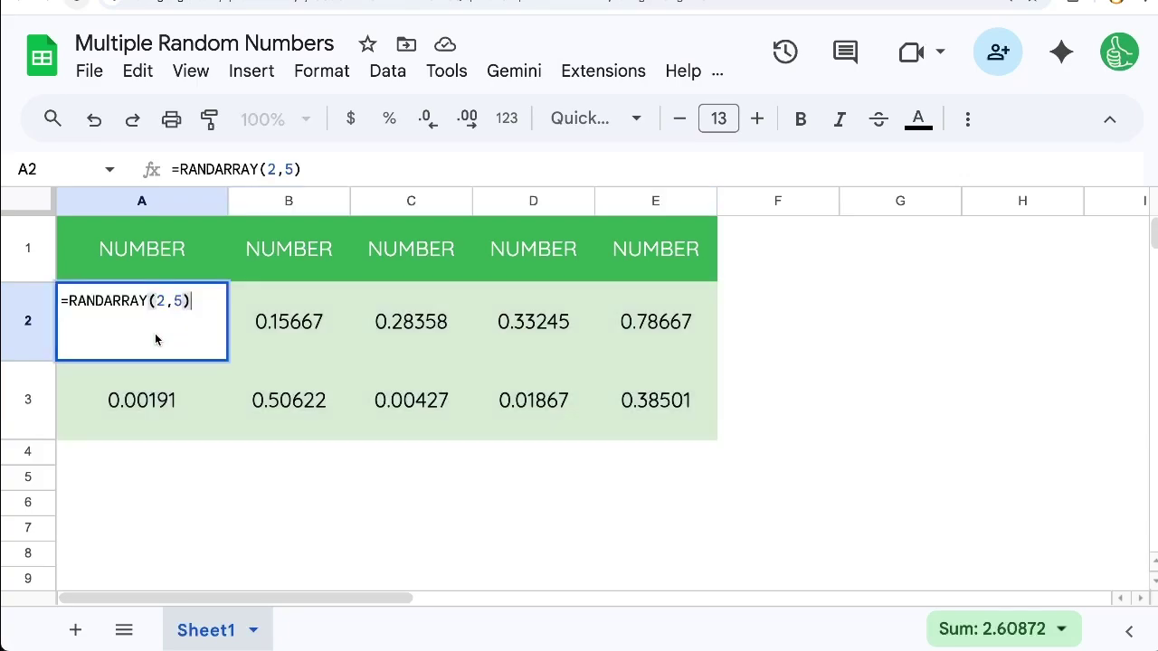
left_click(68, 300)
type("INT(")
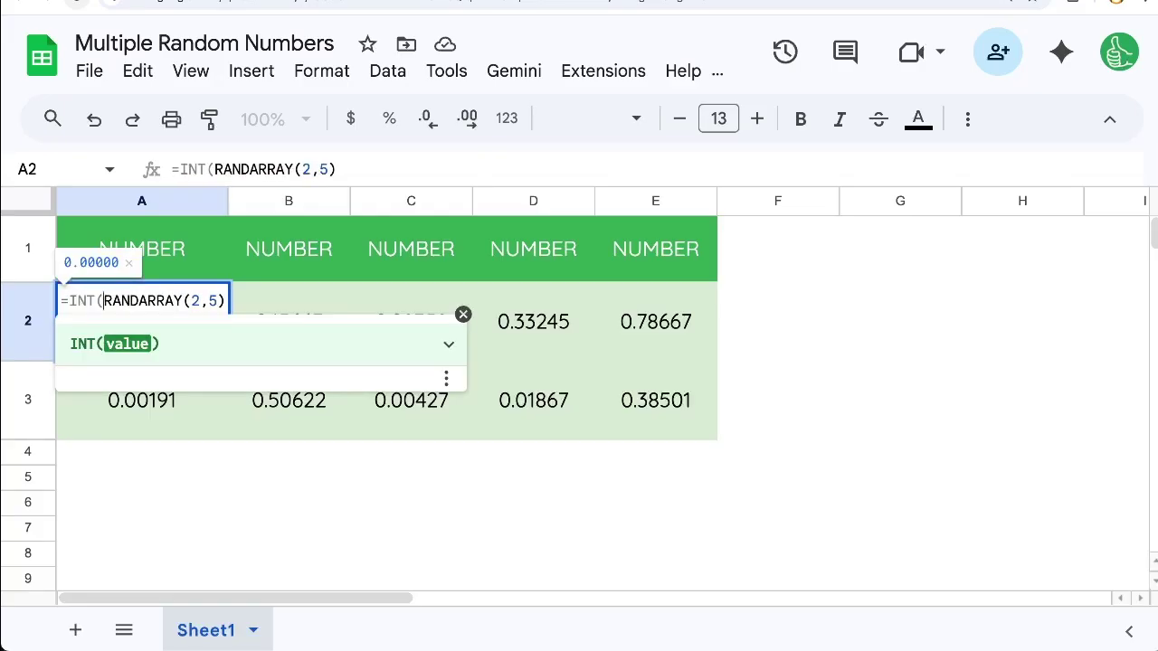
key("BackSpace")
key("BackSpace")
key("BackSpace")
key("BackSpace")
type("ROUNDDOWN")
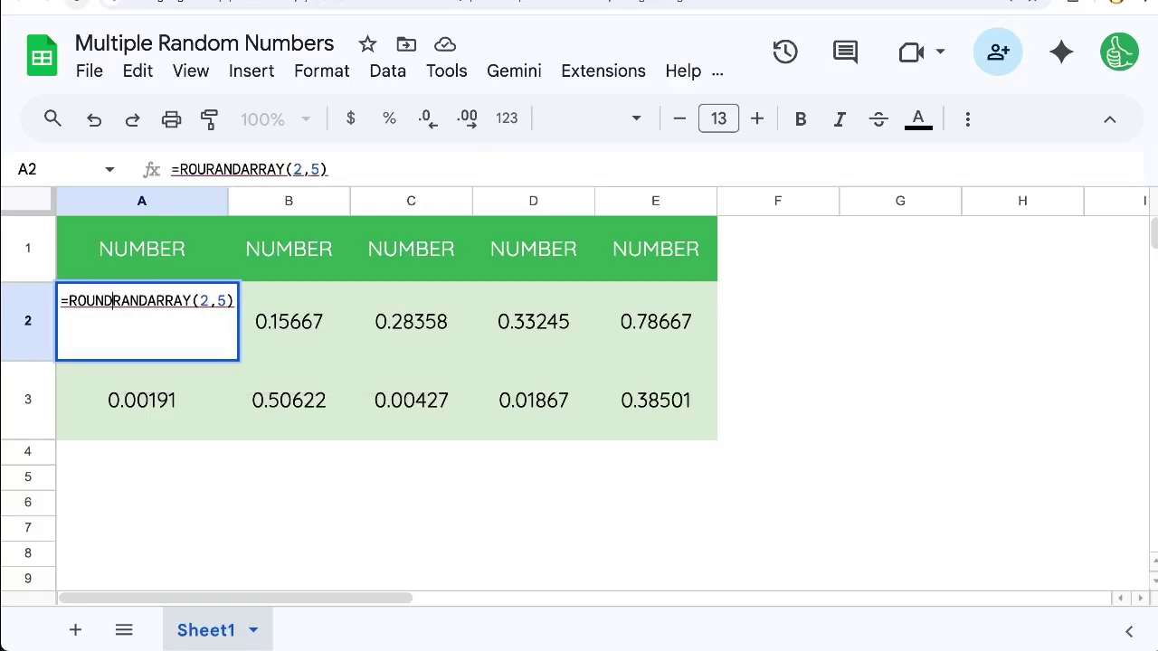
key("BackSpace")
key("BackSpace")
key("BackSpace")
key("BackSpace")
key("BackSpace")
key("BackSpace")
key("BackSpace")
key("BackSpace")
key("BackSpace")
type("INT(")
Complete the formula in A2 as =INT(RANDARRAY(2,5)*1000) to produce whole numbers below 1000
left_click(221, 299)
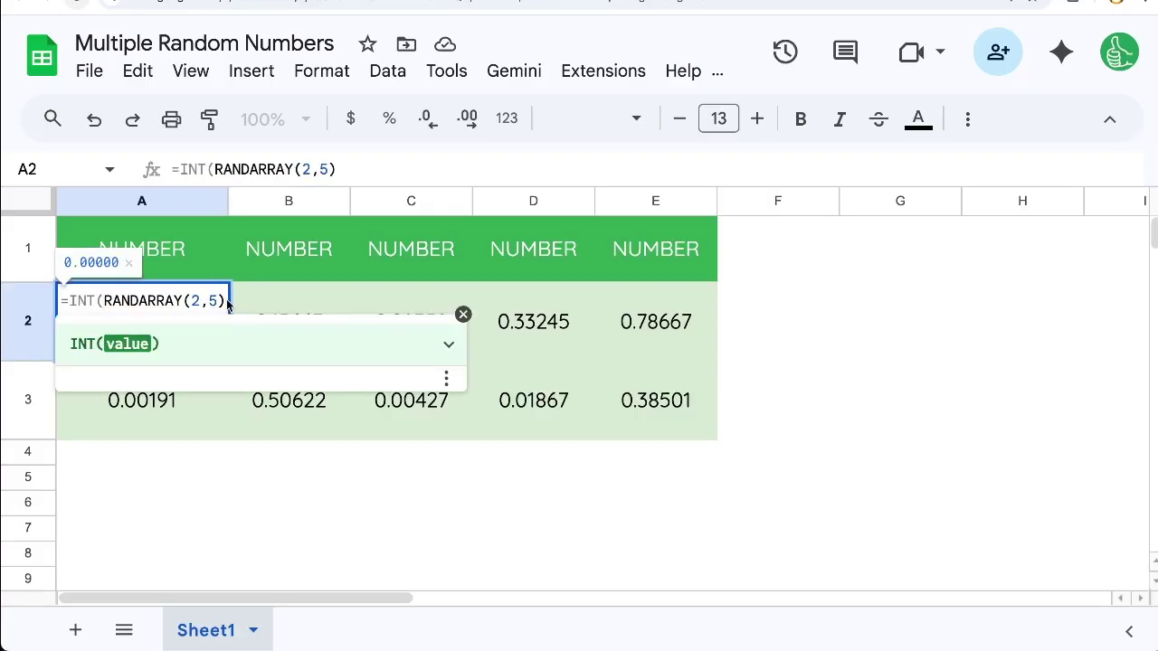
type("*")
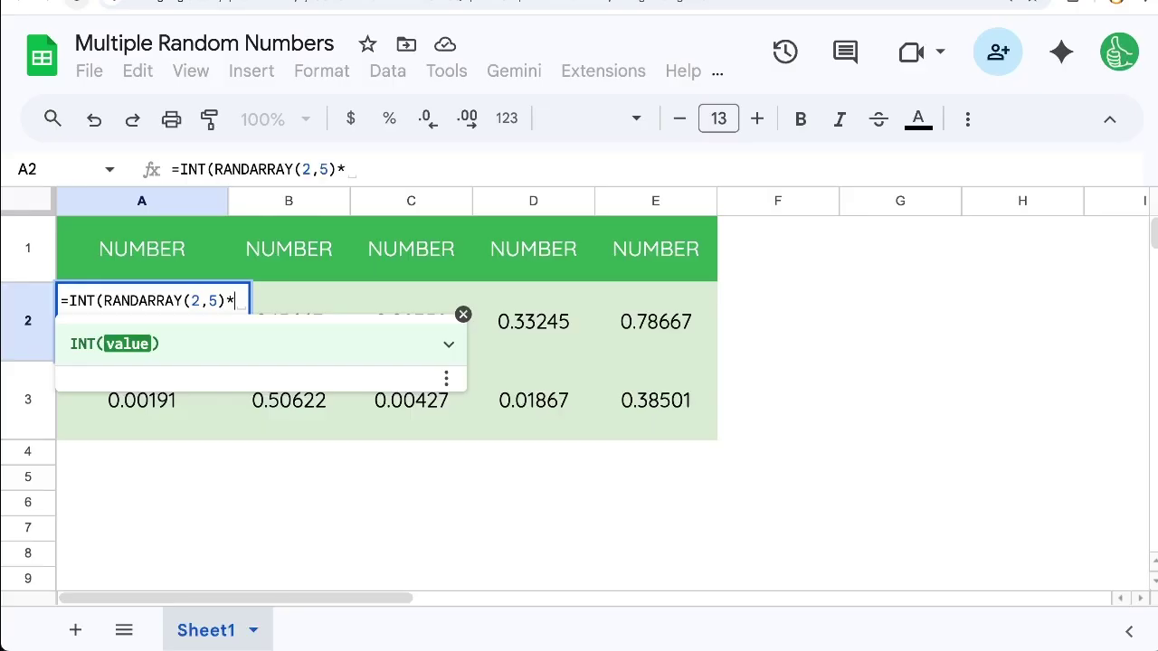
type("100")
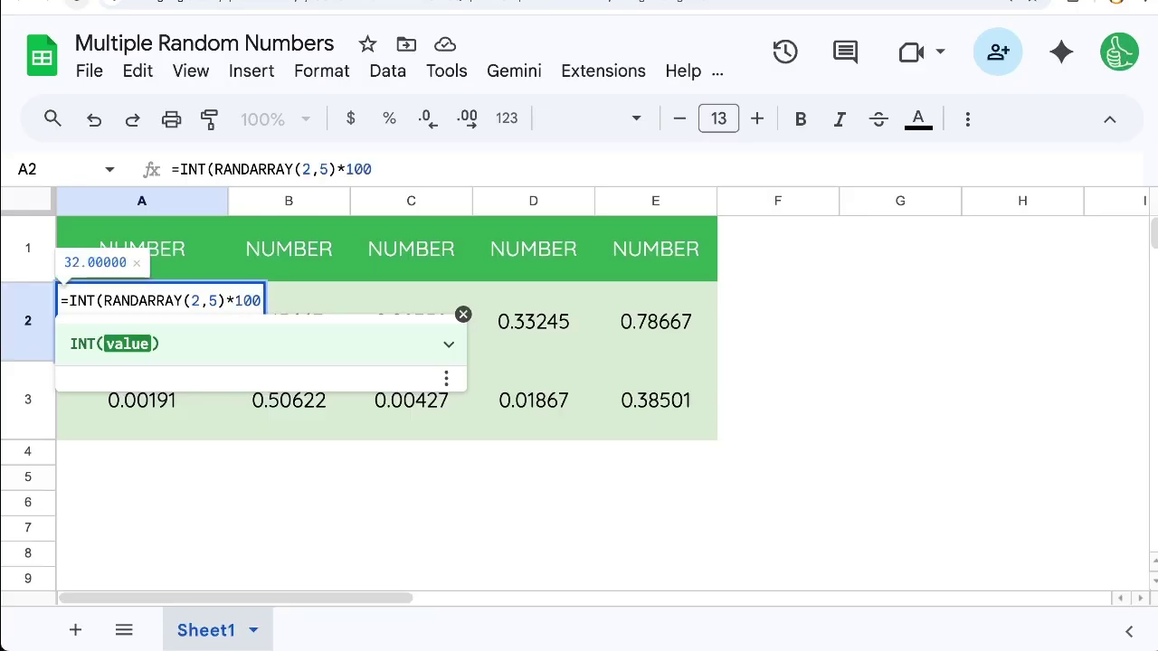
type("0")
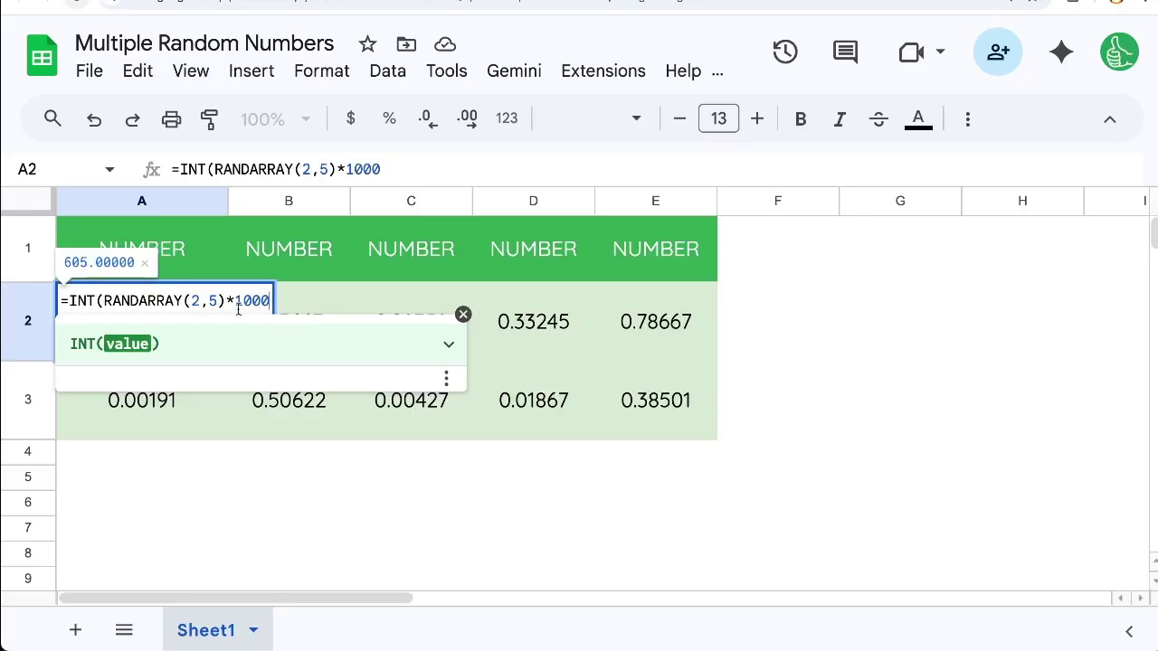
type(")")
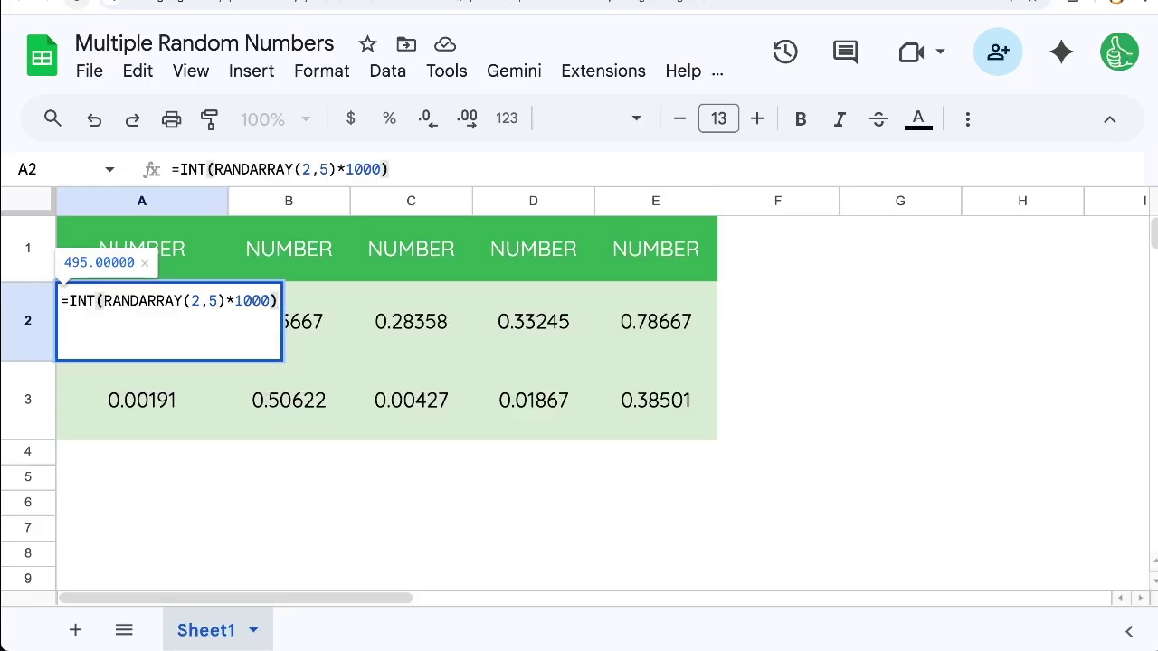
key("Return")
Reduce the number format of cell A2 to zero decimal places
left_click(223, 318)
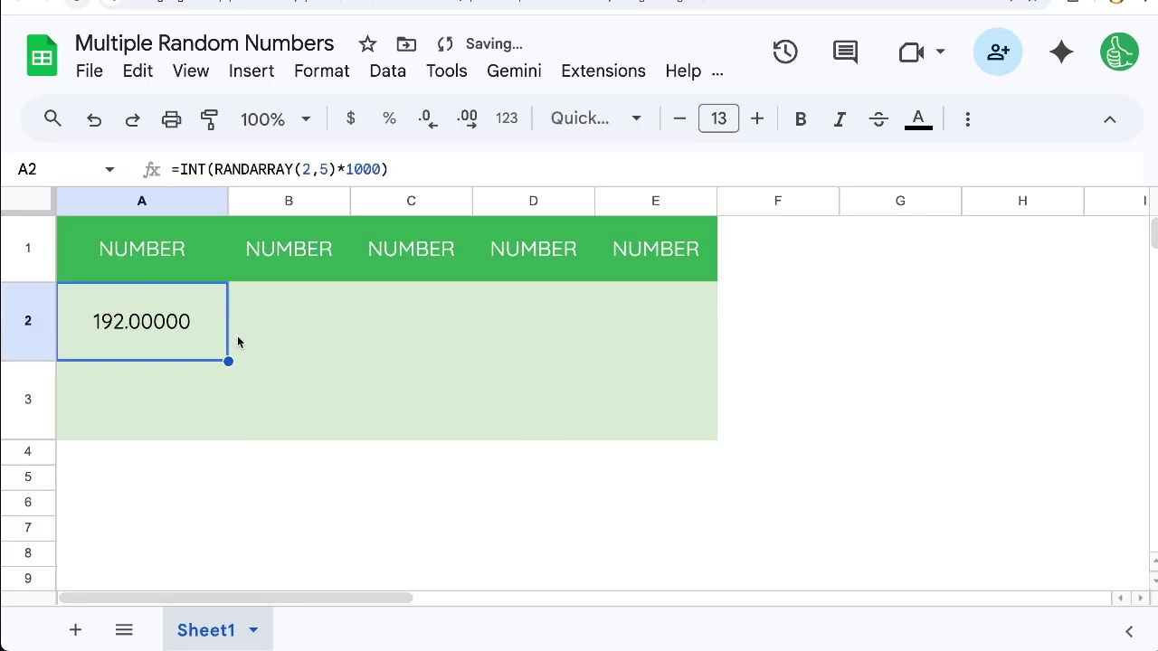
left_click(429, 119)
left_click(429, 119)
left_click(428, 119)
left_click(429, 119)
left_click(429, 119)
left_click(429, 119)
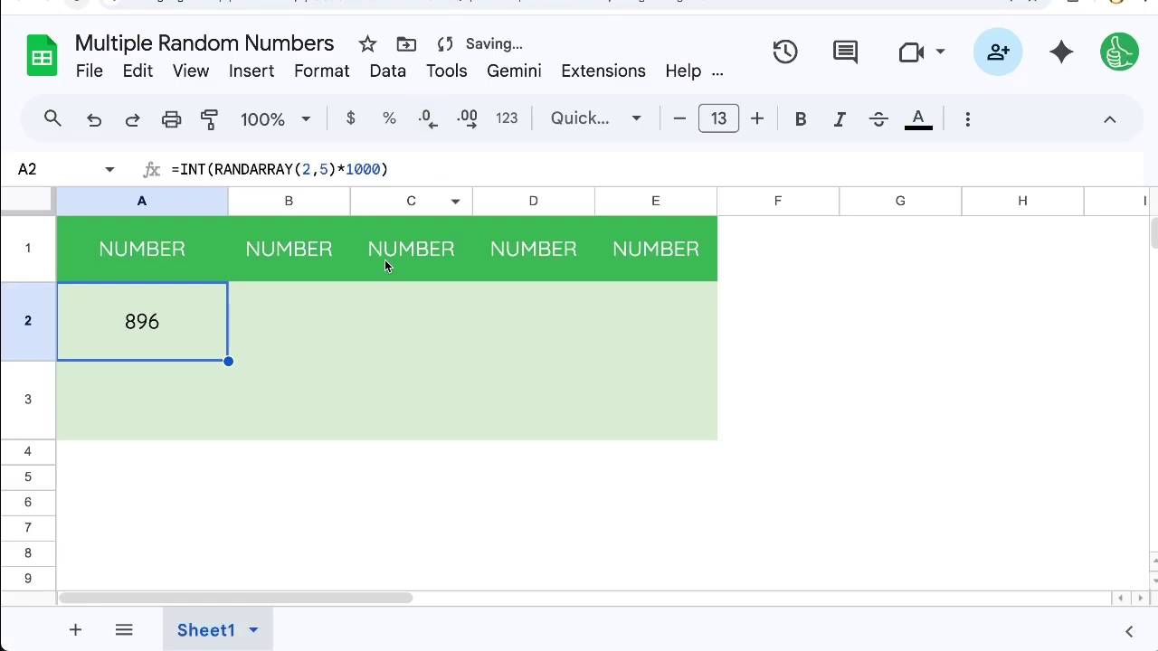
left_click(429, 119)
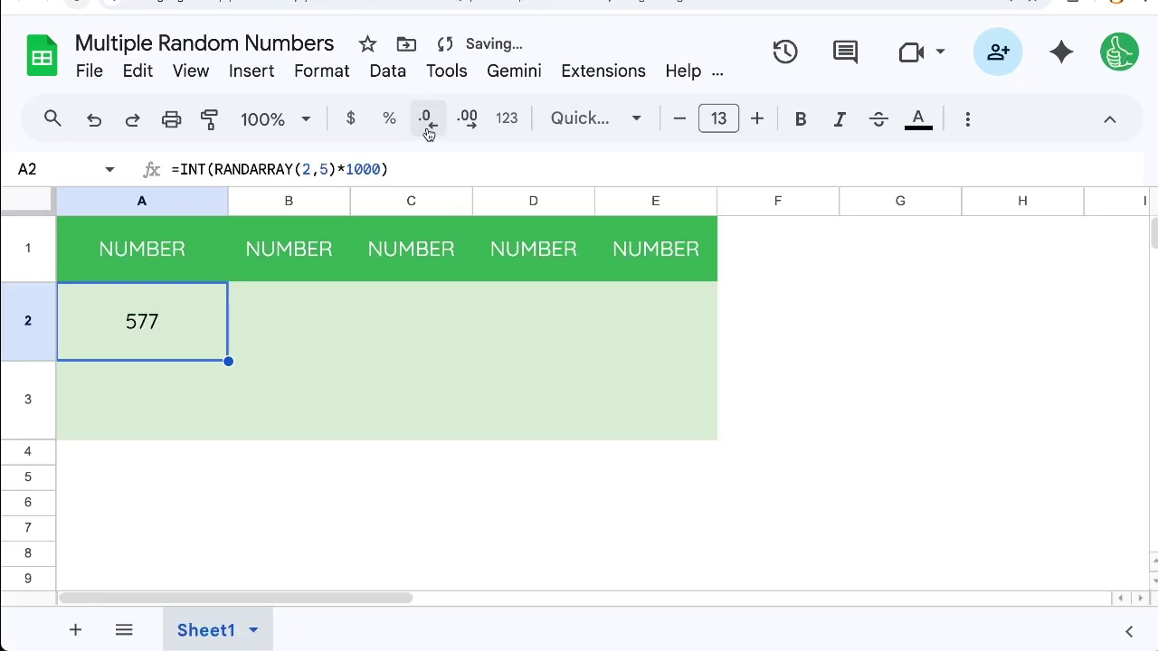
Wrap the formula in A2 in ARRAYFORMULA so it reads =ARRAYFORMULA(INT(RANDARRAY(2,5)*1000))
double_click(176, 328)
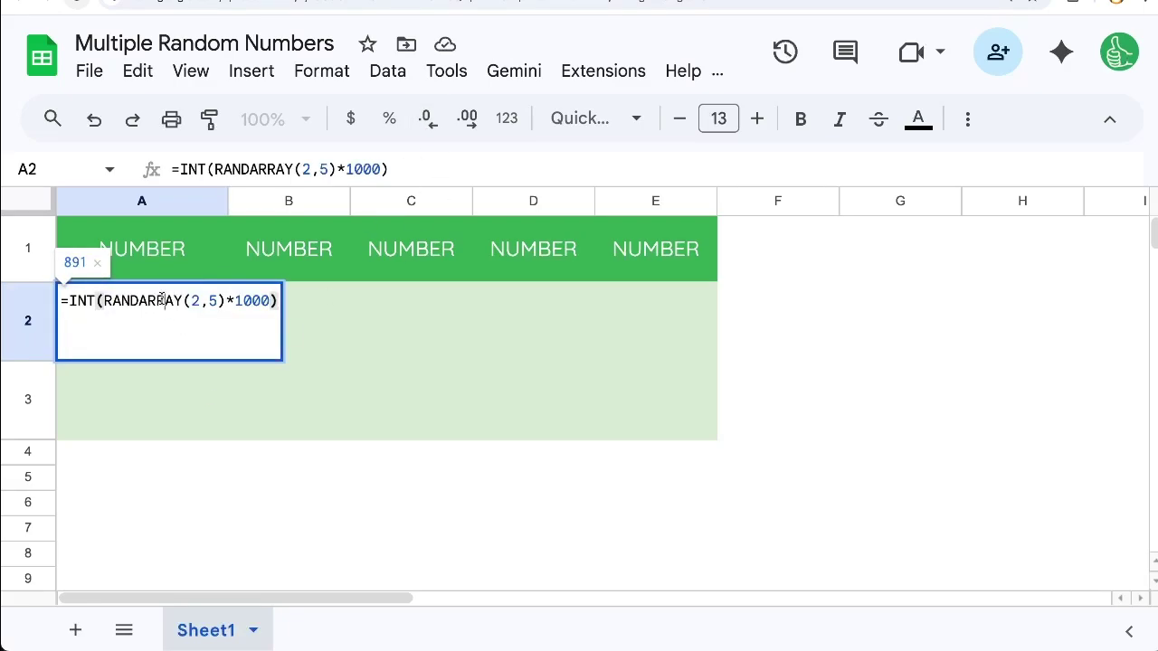
double_click(162, 299)
left_click_drag(219, 298, 171, 299)
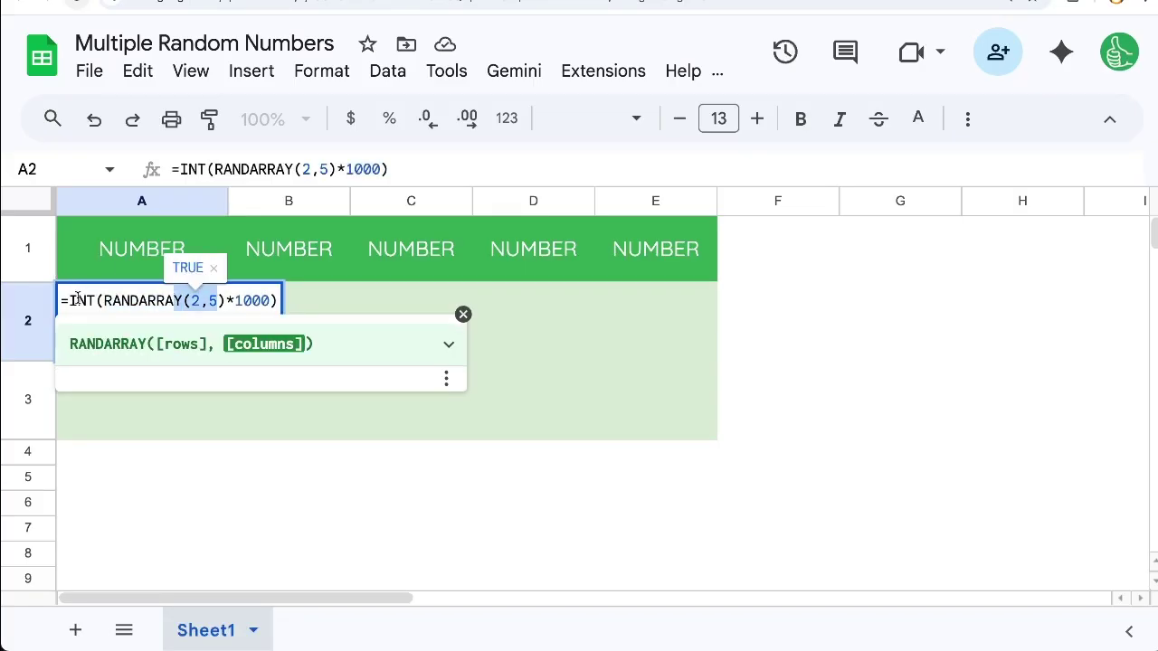
left_click_drag(71, 300, 91, 300)
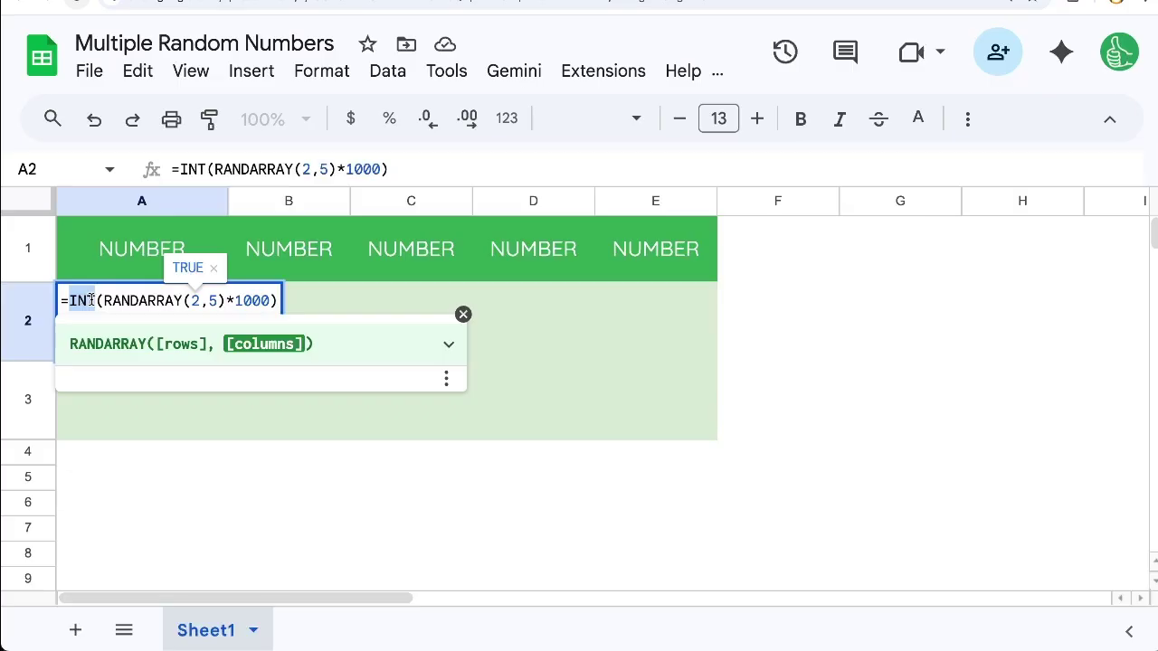
left_click(70, 301)
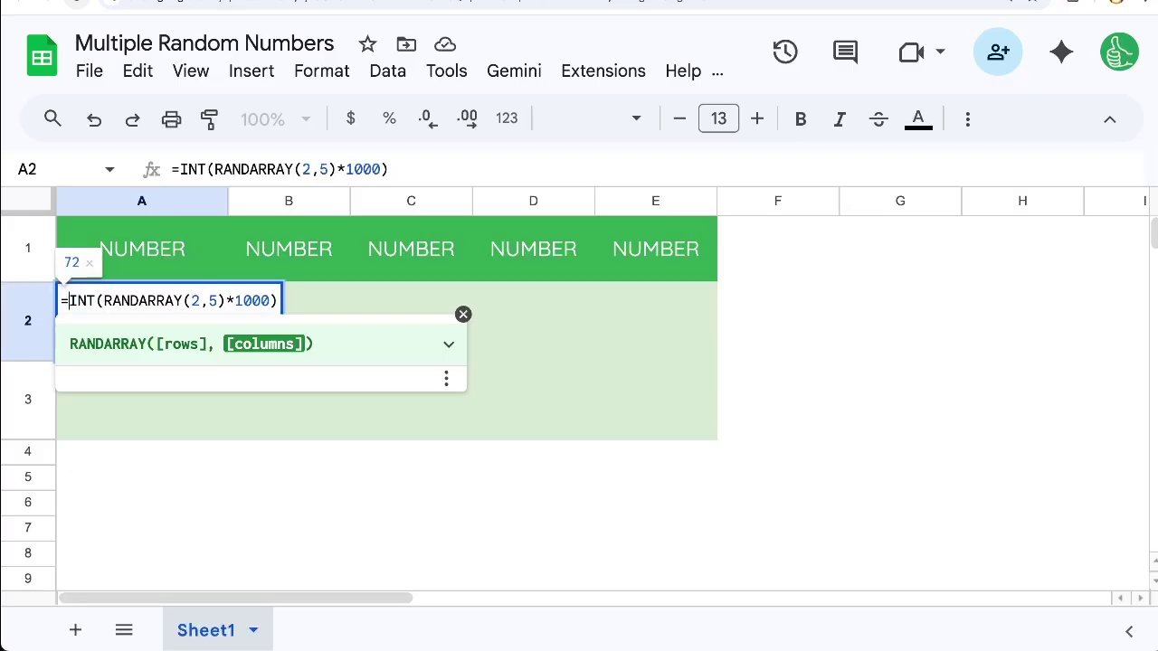
type("ARRAYFORMULA(")
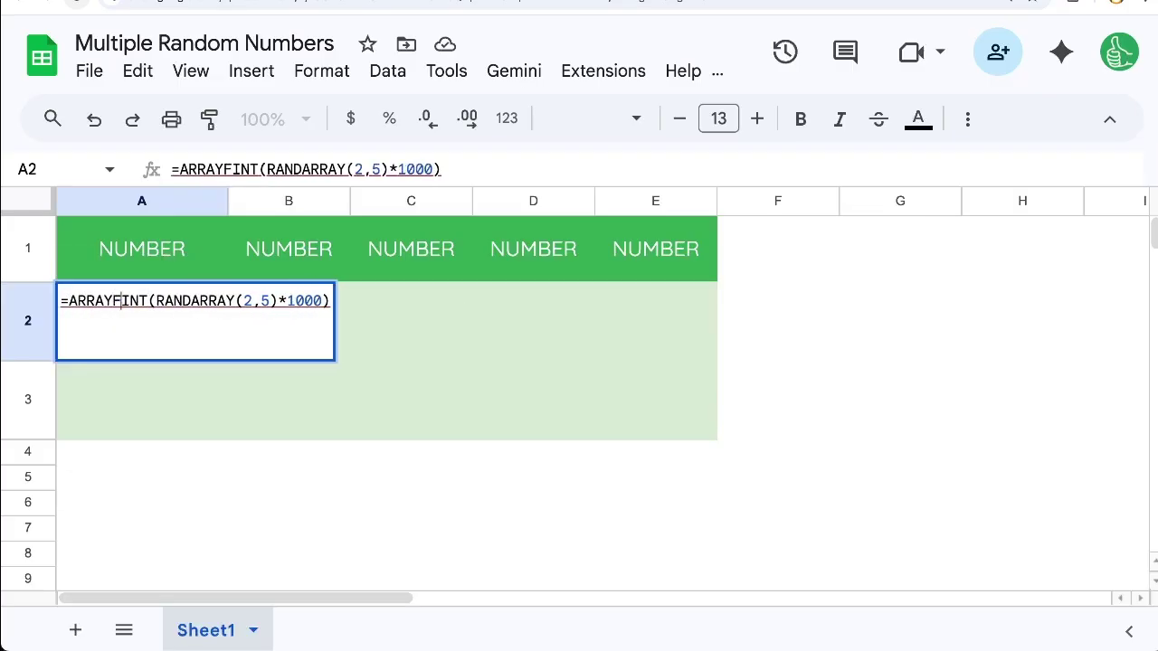
type(")")
key("Return")
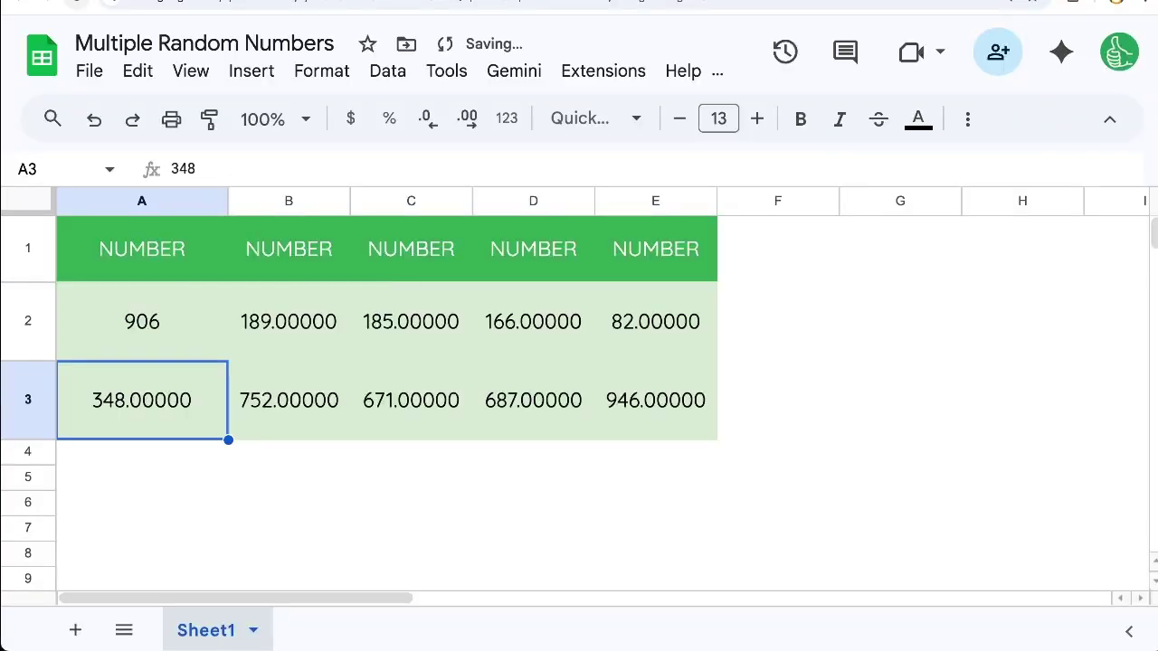
Copy cell A2 and paste only its format onto the range A2:E3
left_click(121, 298)
key("ctrl+c")
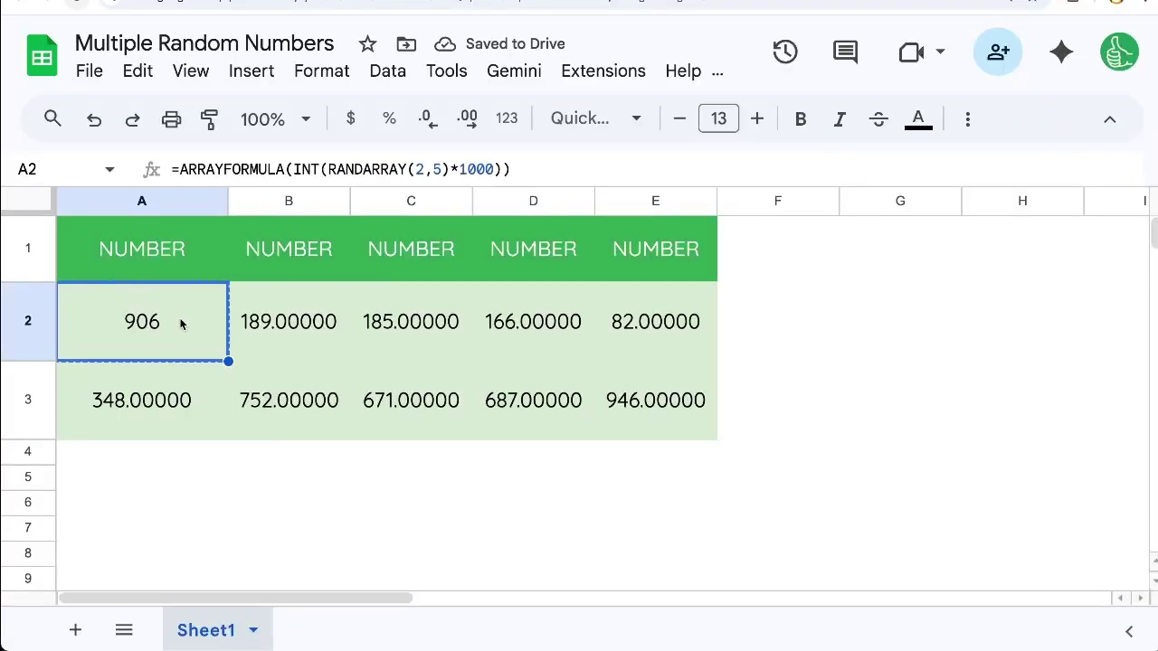
left_click_drag(178, 326, 710, 431)
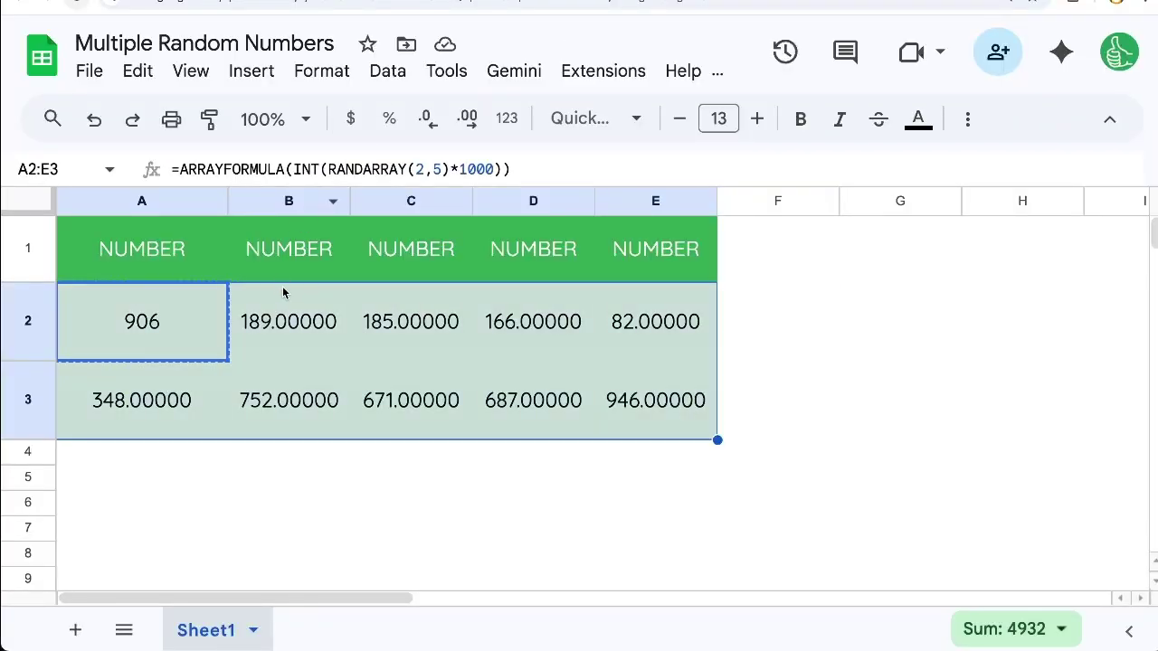
right_click(284, 294)
mouse_move(338, 259)
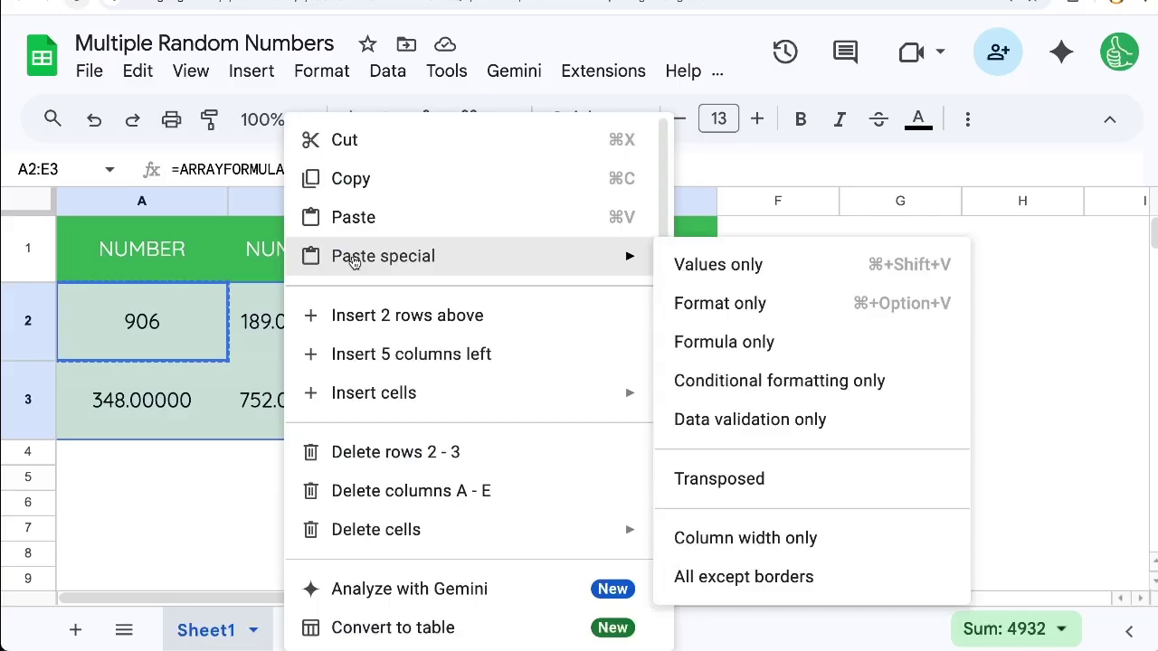
left_click(704, 303)
left_click(323, 359)
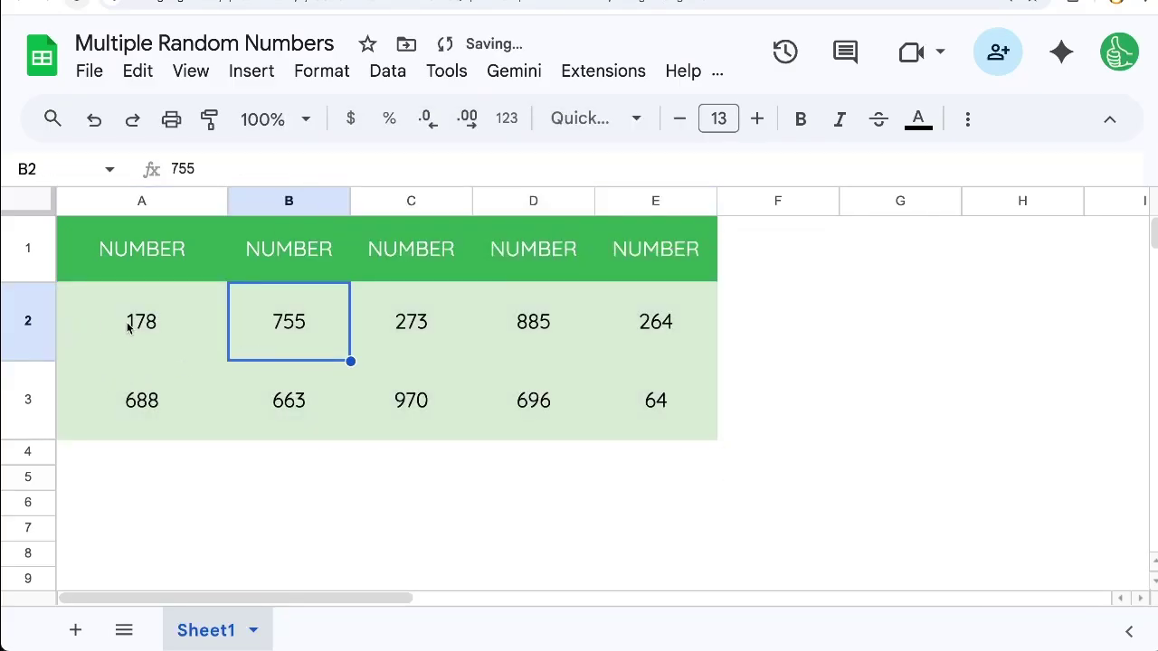
left_click_drag(128, 327, 677, 399)
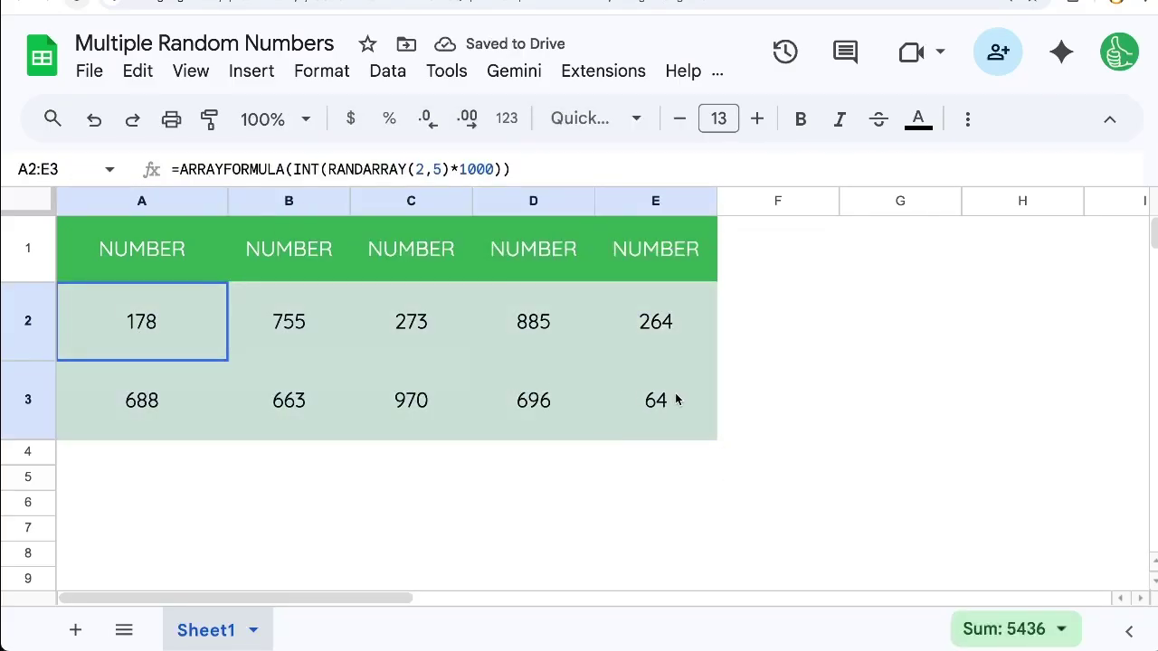
double_click(154, 335)
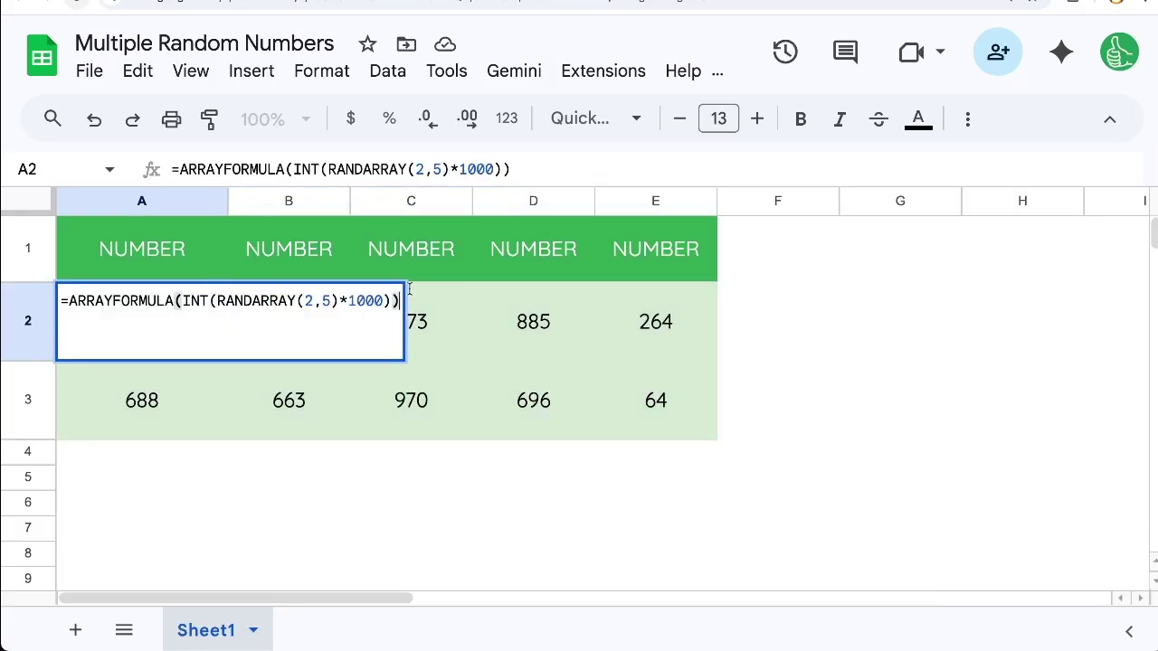
left_click(573, 275)
left_click(638, 276)
left_click(160, 261)
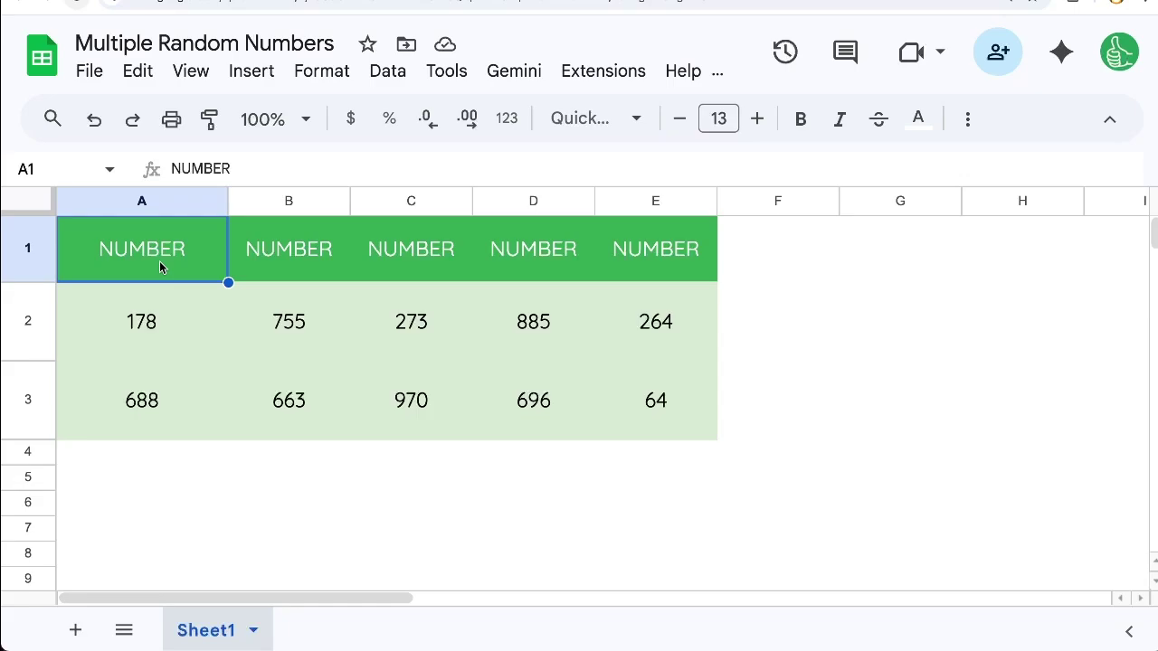
Rename the column headers in A1:E1 to First, Second, Third, Fourth and Fifth
type("First")
key("Tab")
type("Second")
key("Tab")
type("Third")
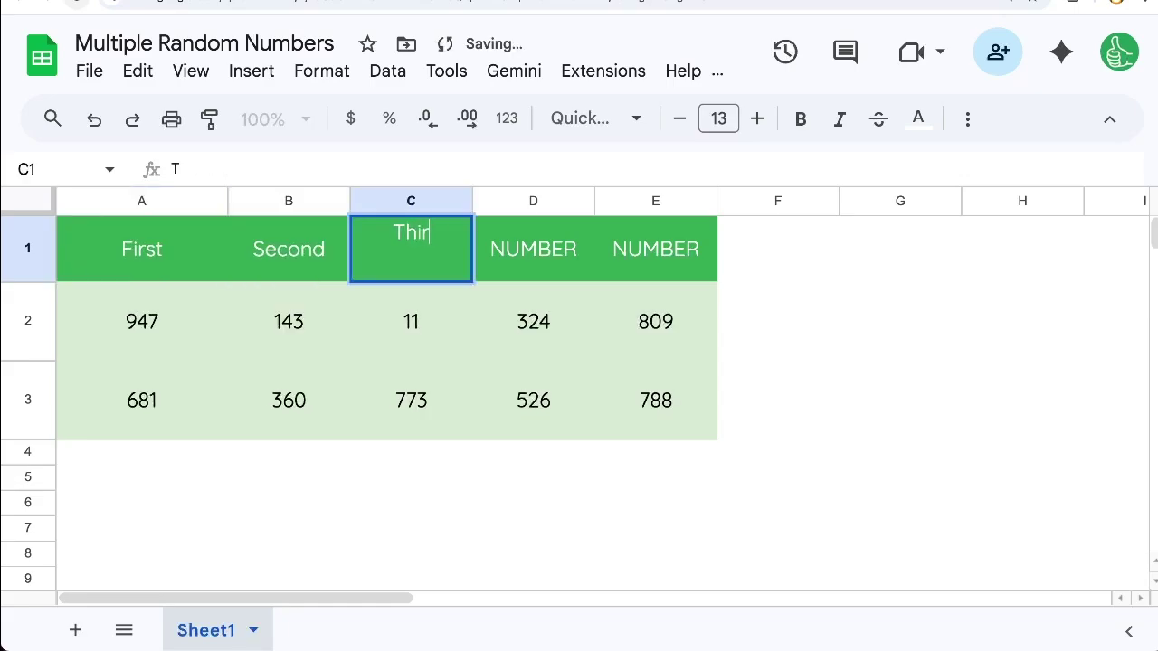
key("Tab")
type("Fourth")
key("Tab")
type("Fifth")
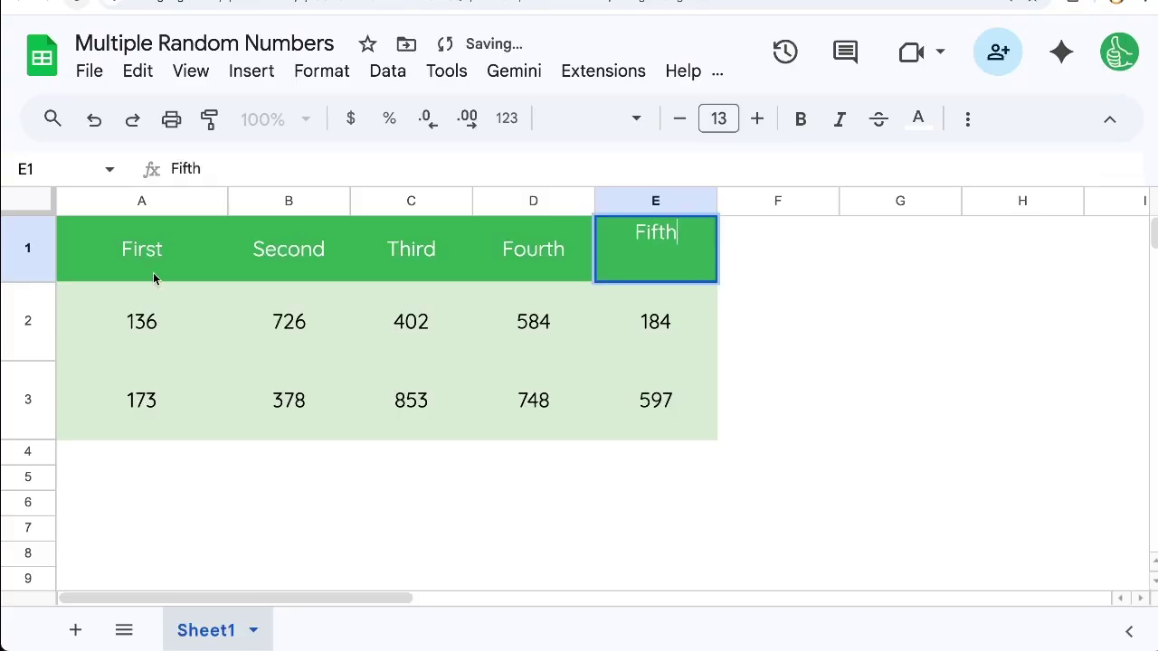
key("Return")
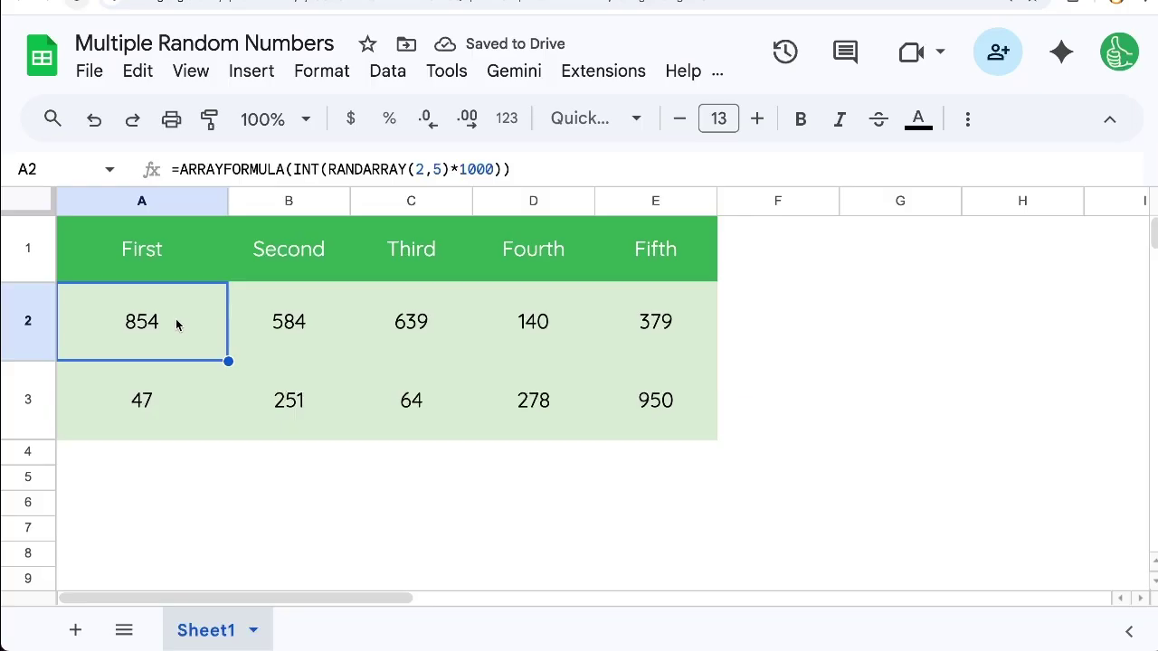
Copy the range A2:E3 and paste it over itself as values only, then check the cells' contents
left_click_drag(175, 322, 679, 426)
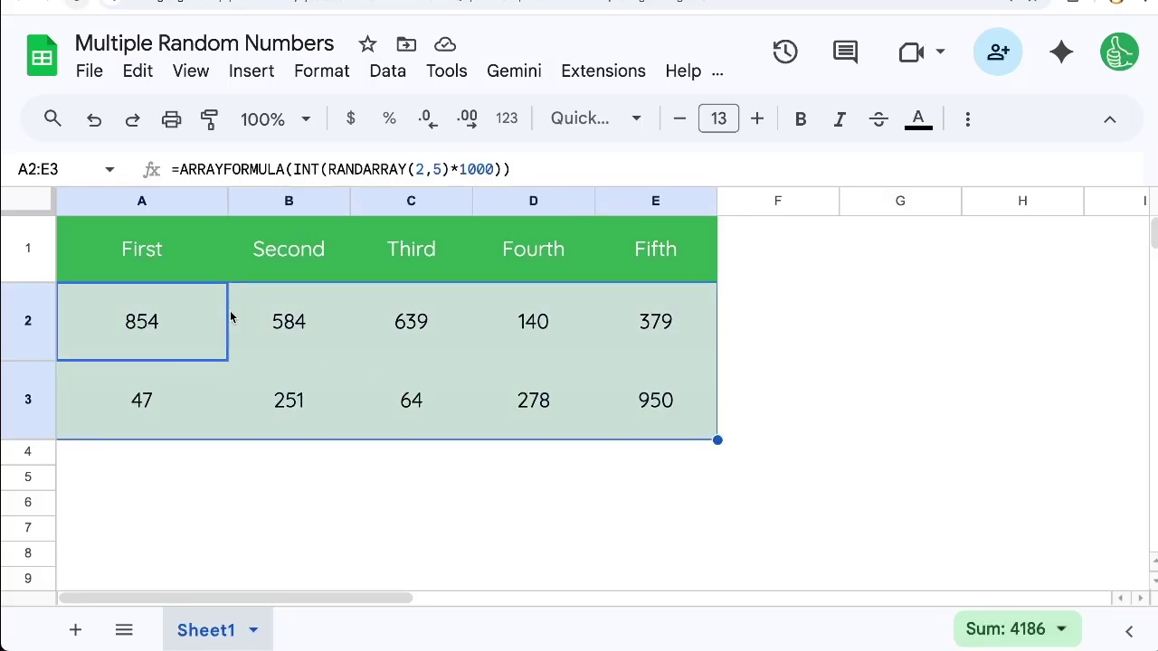
right_click(276, 313)
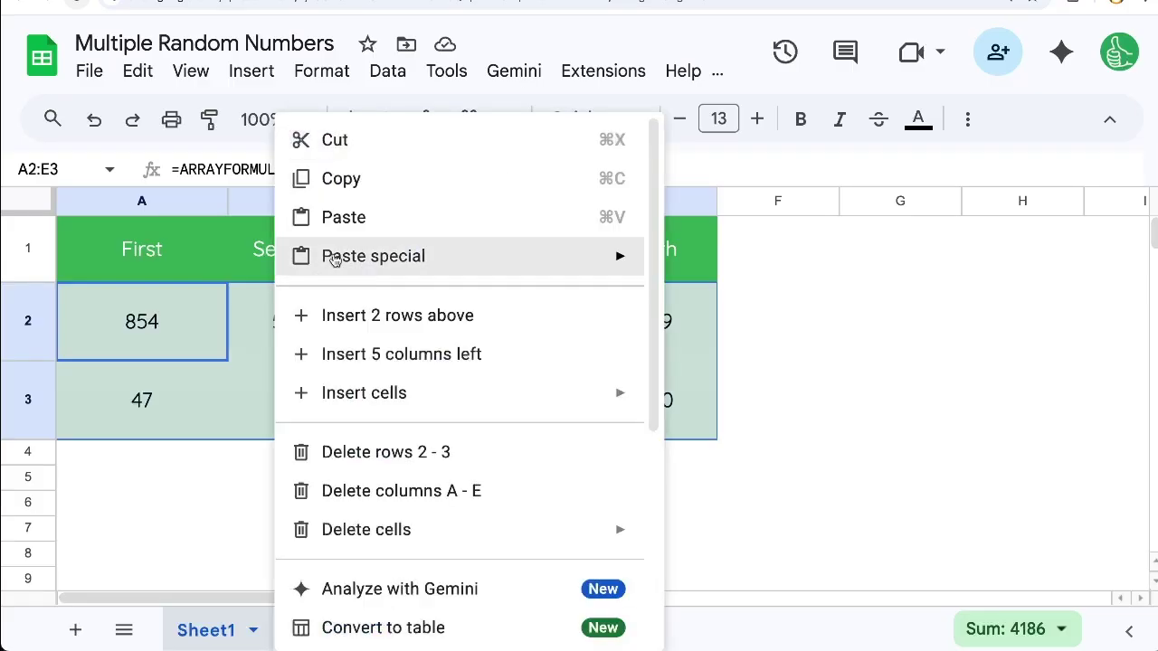
left_click(355, 178)
right_click(324, 318)
mouse_move(378, 260)
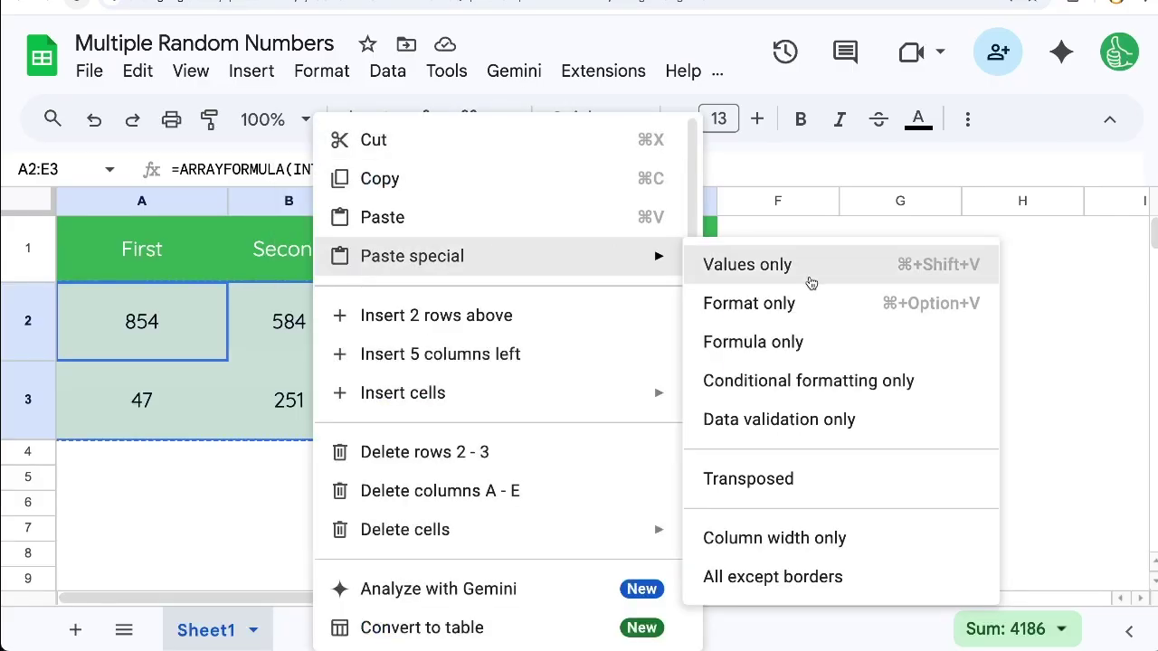
left_click(825, 282)
left_click(194, 323)
left_click(299, 316)
left_click_drag(299, 316, 633, 382)
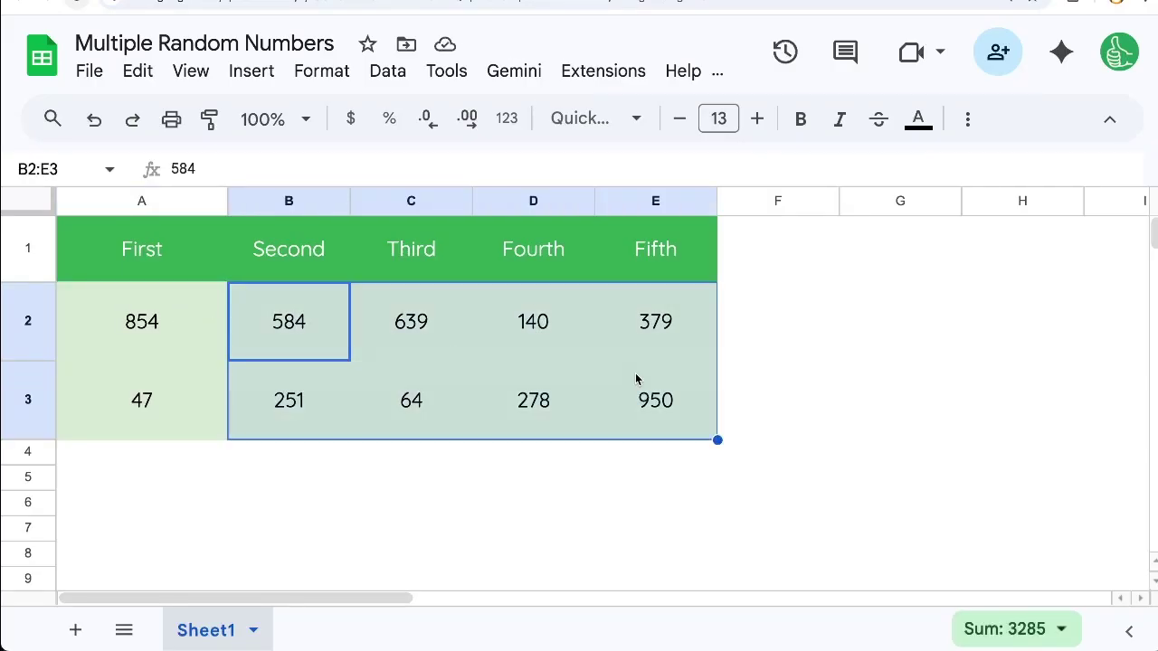
left_click(161, 336)
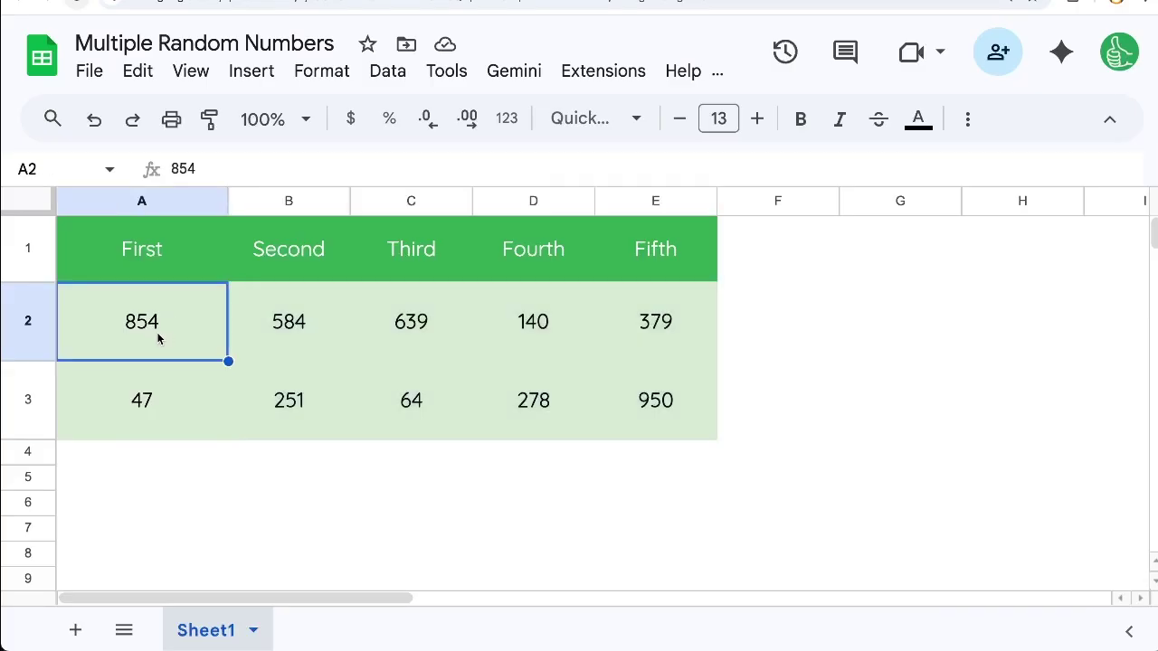